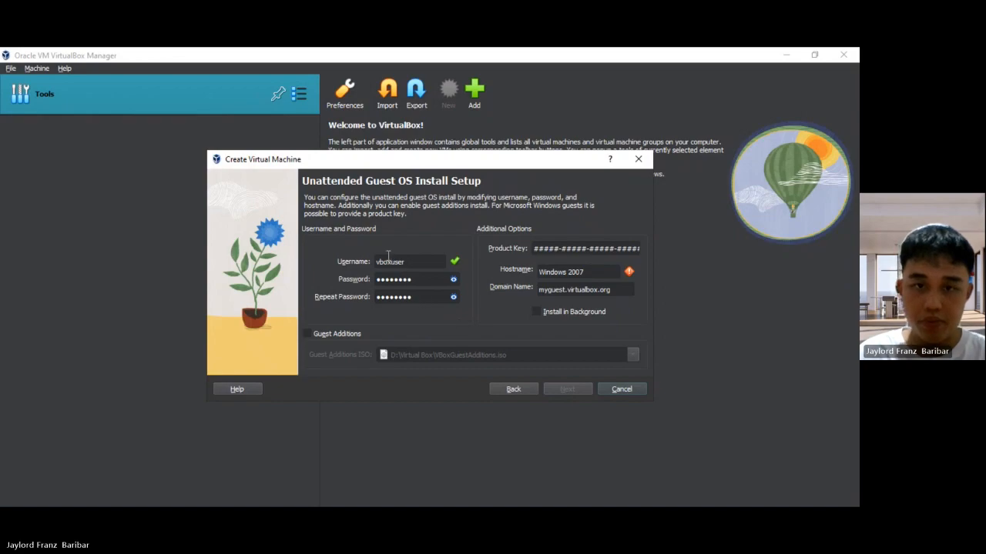
- Fill in the guest account's username, password and repeated password for the Windows 2007 unattended install
{"action": "type", "text": "franz"}
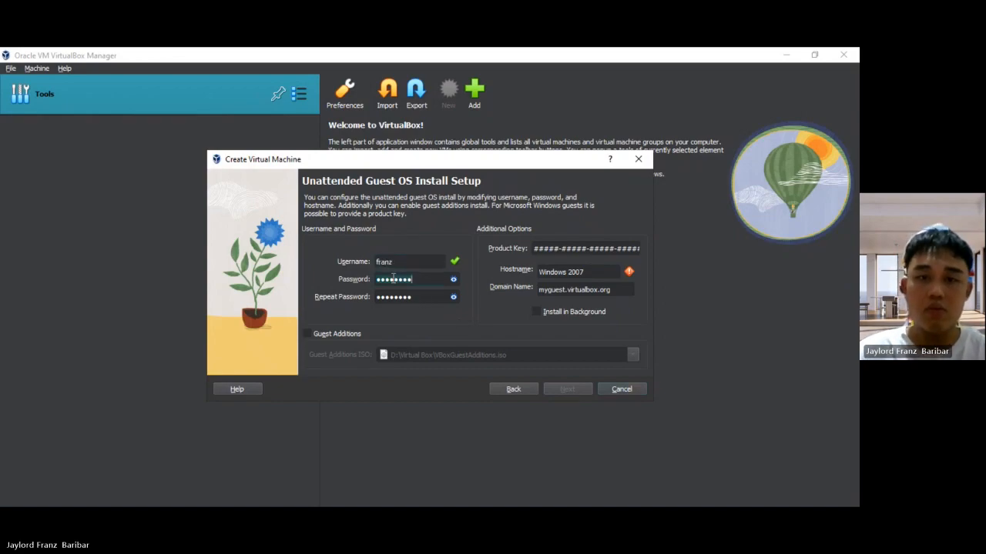
{"action": "double_click", "coordinate": [393, 279]}
{"action": "type", "text": "●●●●●"}
{"action": "double_click", "coordinate": [392, 297]}
{"action": "type", "text": "●●●●●"}
- Remove the space from the hostname Windows 2007 and continue to the hardware settings
{"action": "left_click", "coordinate": [563, 271]}
{"action": "key", "text": "BackSpace"}
{"action": "left_click", "coordinate": [563, 391]}
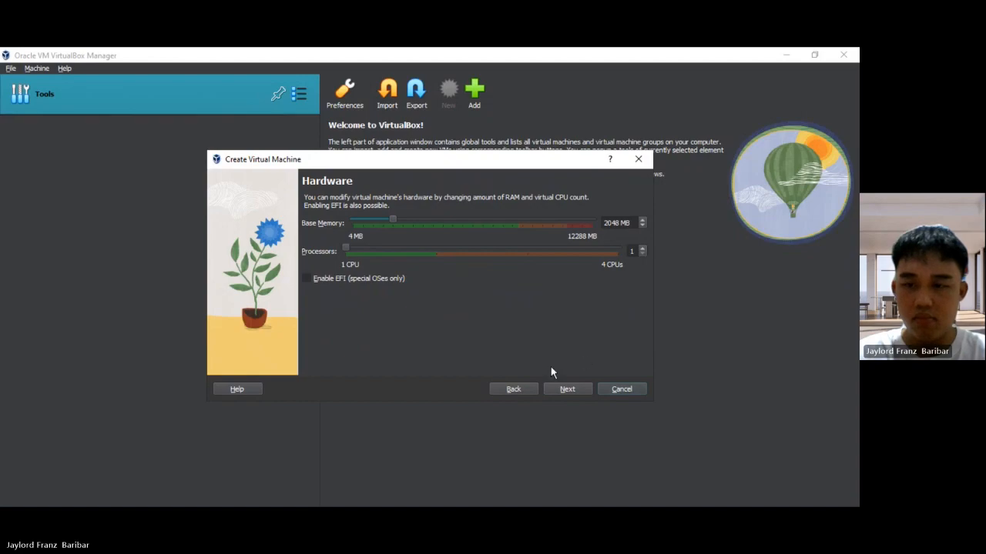
- Accept 2048 MB memory, one processor and a new 32 GB virtual hard disk, and finish creating the machine
{"action": "left_click", "coordinate": [563, 391]}
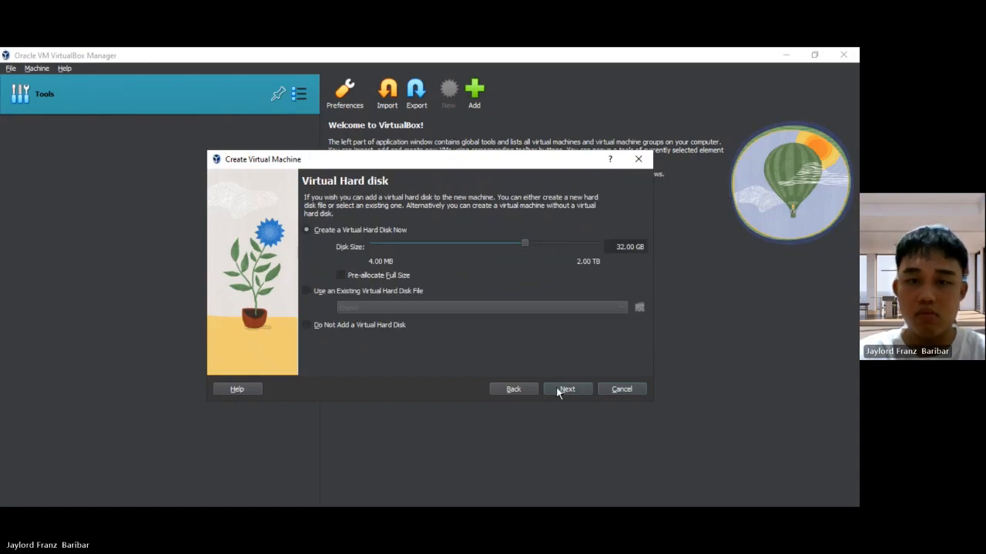
{"action": "left_click", "coordinate": [557, 390]}
{"action": "left_click", "coordinate": [561, 391]}
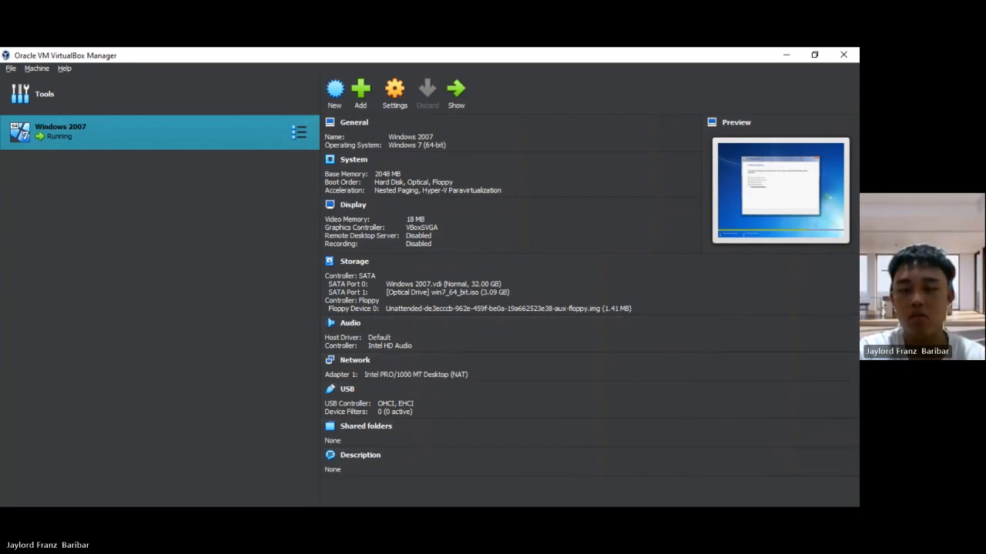
{"action": "left_click", "coordinate": [491, 471]}
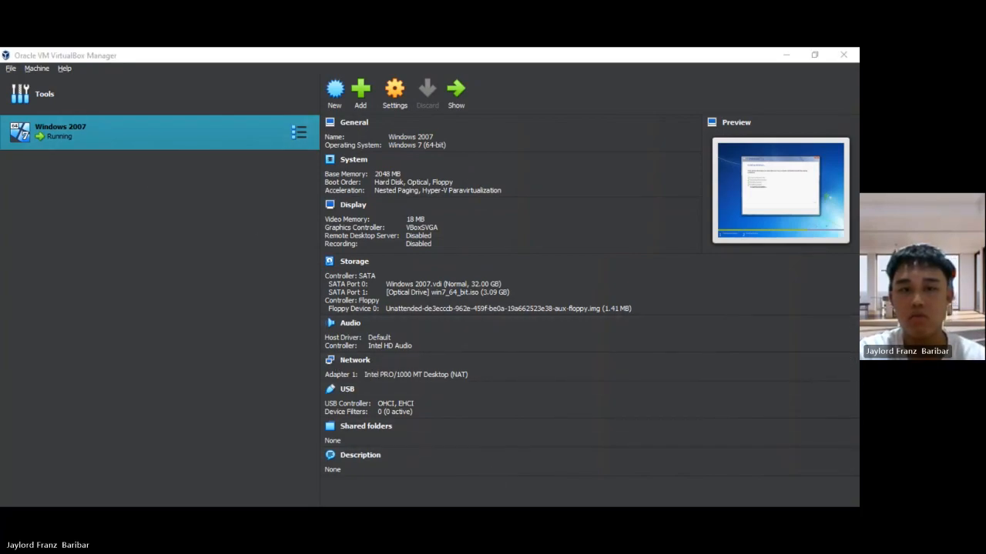
{"action": "key", "text": "alt+Tab"}
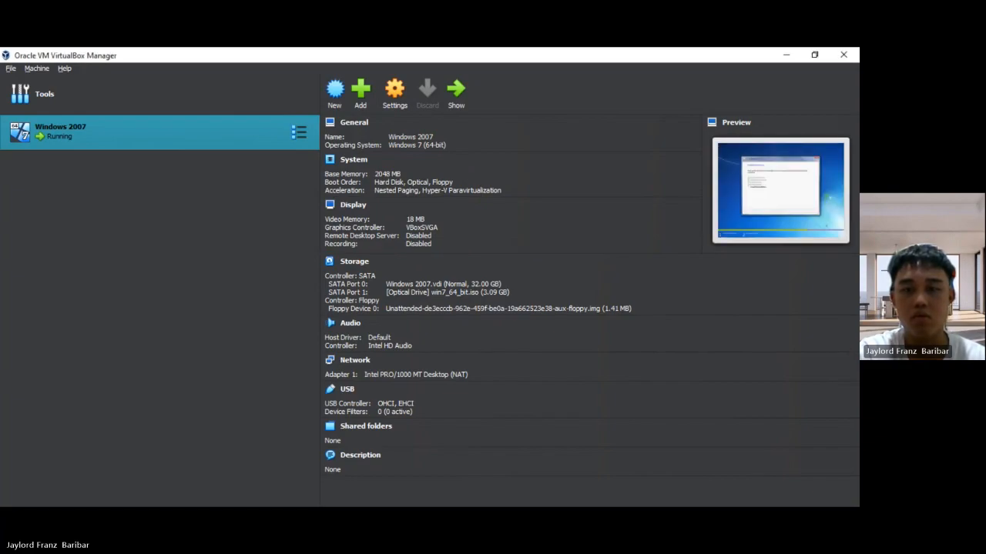
{"action": "double_click", "coordinate": [183, 119]}
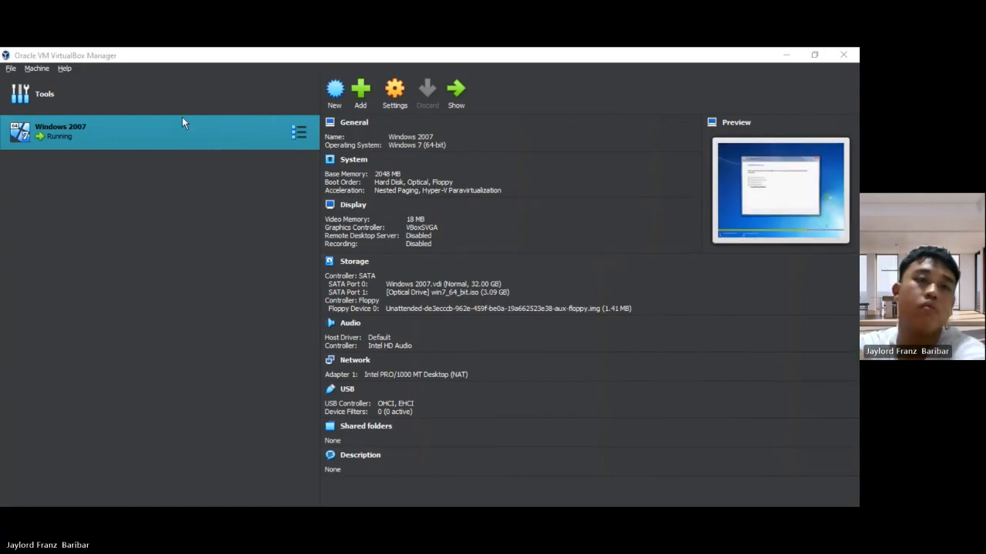
{"action": "left_click", "coordinate": [787, 153]}
{"action": "left_click", "coordinate": [850, 123]}
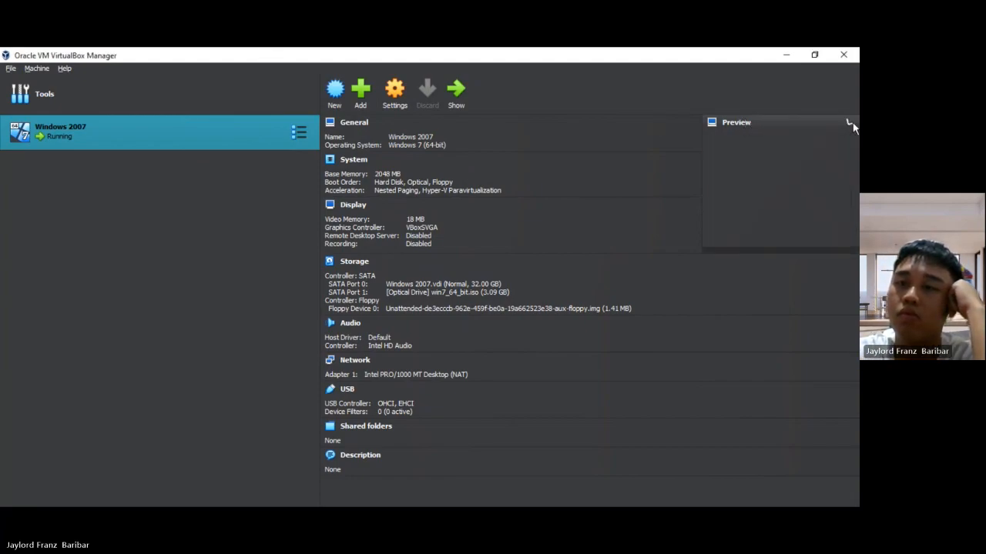
{"action": "left_click", "coordinate": [852, 123]}
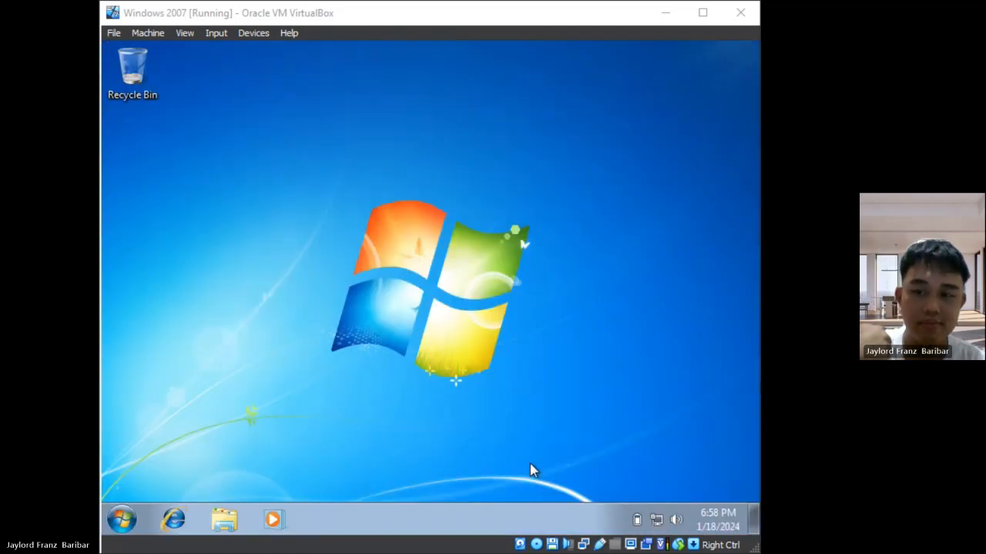
- Open WordPad in the Windows 7 guest and write WINDOWS 7 in the blank document
{"action": "left_click", "coordinate": [108, 520]}
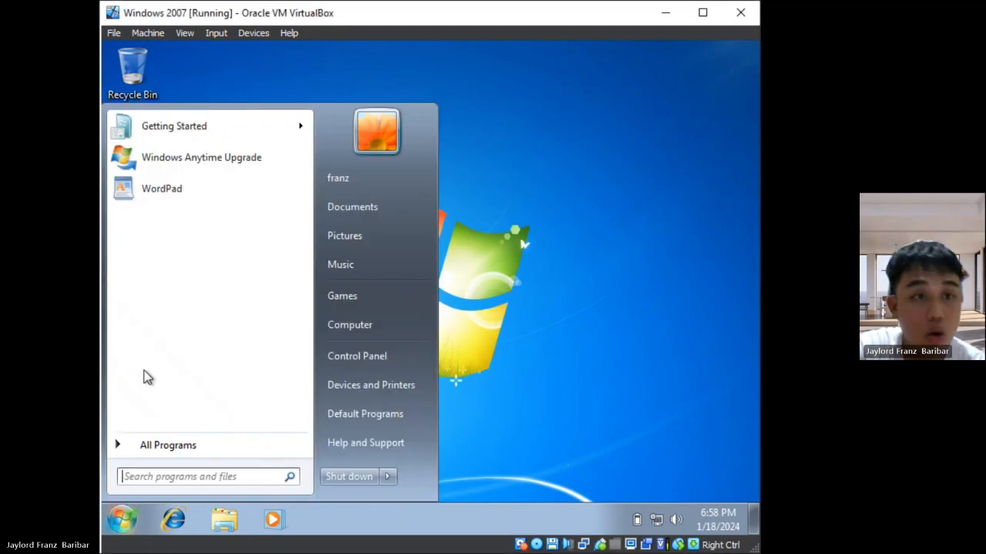
{"action": "left_click", "coordinate": [194, 186]}
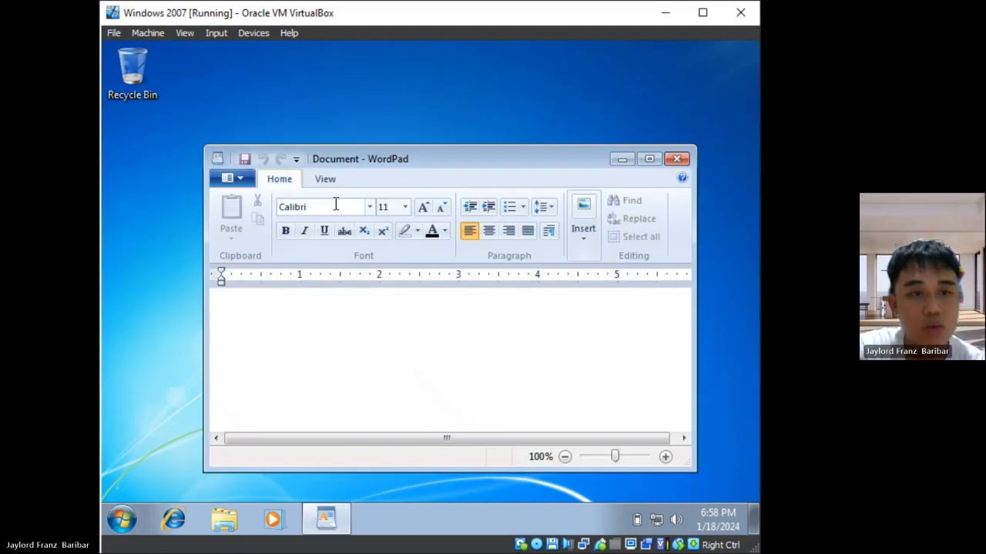
{"action": "key", "text": "Caps_Lock"}
{"action": "type", "text": "WIN"}
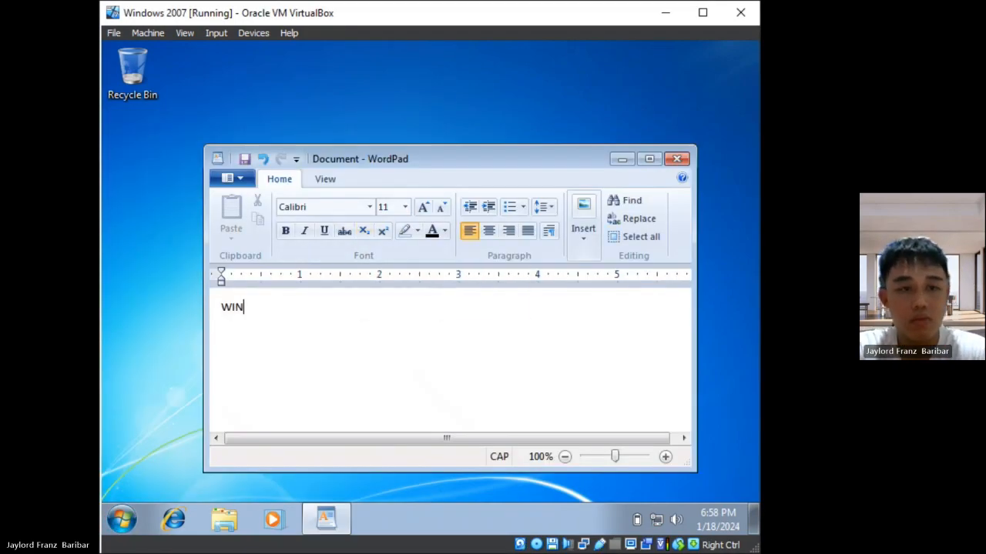
{"action": "type", "text": "DOWS 7"}
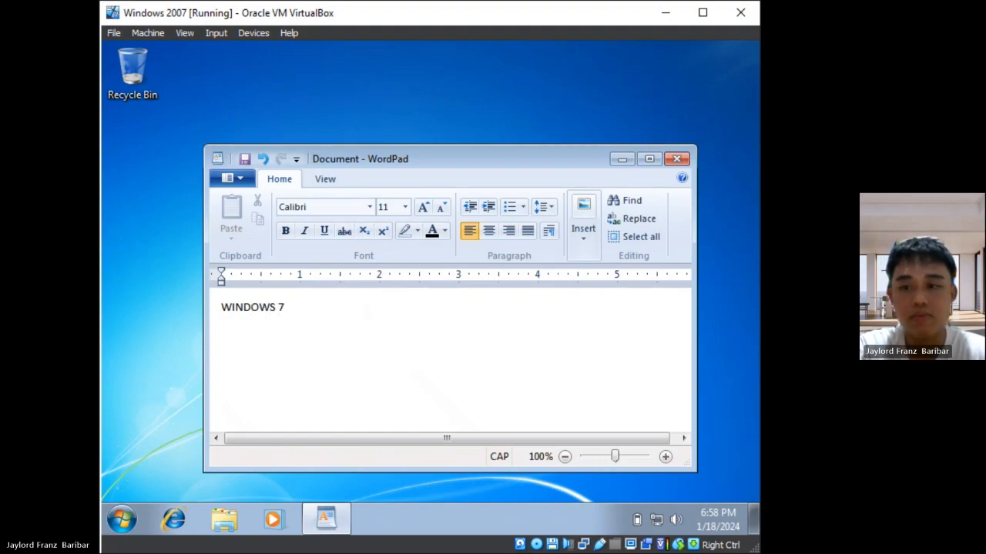
- Try replacing the 7 after WINDOWS with 2007 and erase the newly entered digits
{"action": "key", "text": "BackSpace"}
{"action": "type", "text": "2007"}
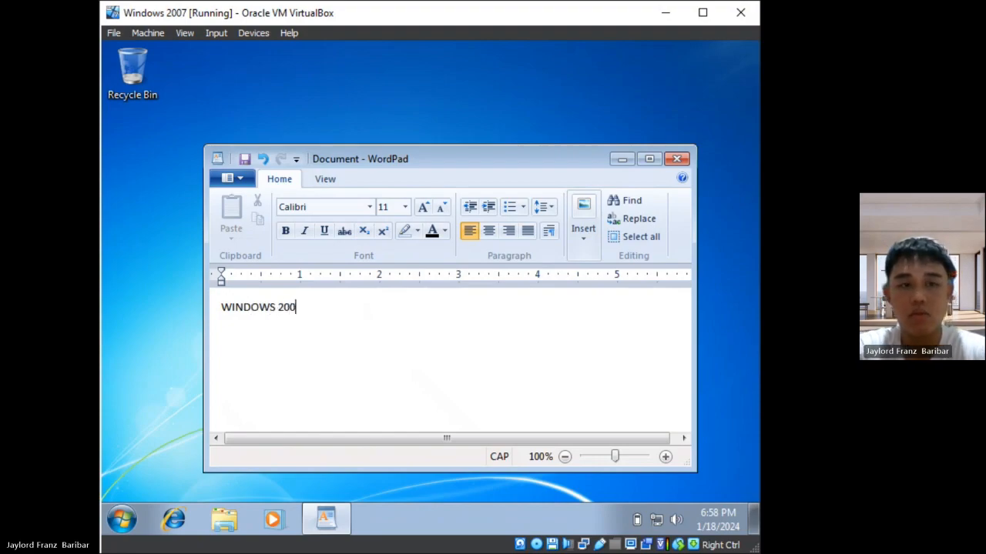
{"action": "key", "text": "BackSpace"}
{"action": "key", "text": "BackSpace"}
{"action": "key", "text": "BackSpace"}
{"action": "key", "text": "BackSpace"}
{"action": "key", "text": "BackSpace"}
{"action": "key", "text": "BackSpace"}
{"action": "key", "text": "BackSpace"}
{"action": "key", "text": "BackSpace"}
{"action": "key", "text": "BackSpace"}
{"action": "key", "text": "BackSpace"}
{"action": "key", "text": "BackSpace"}
{"action": "key", "text": "BackSpace"}
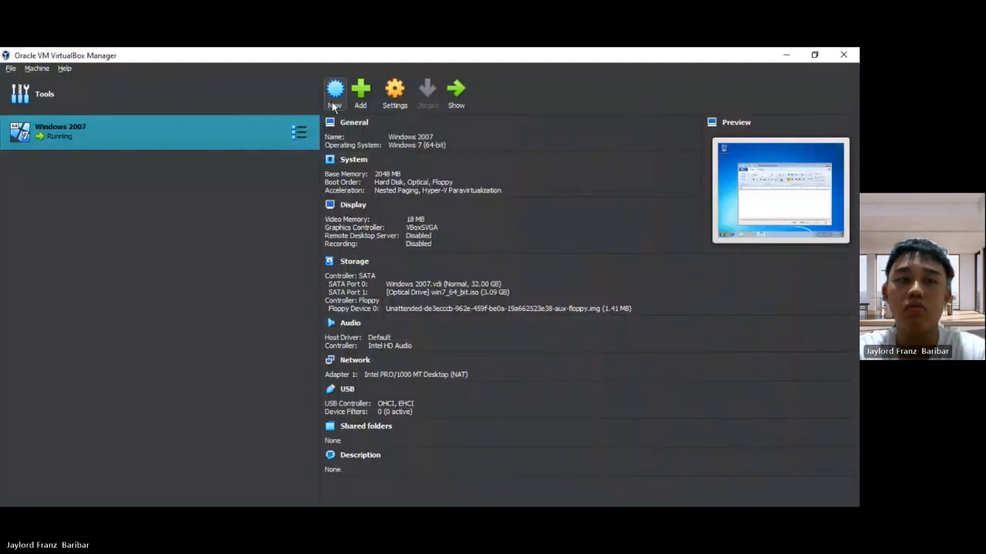
- Start creating another virtual machine and name it Windows Server 2008
{"action": "left_click", "coordinate": [334, 98]}
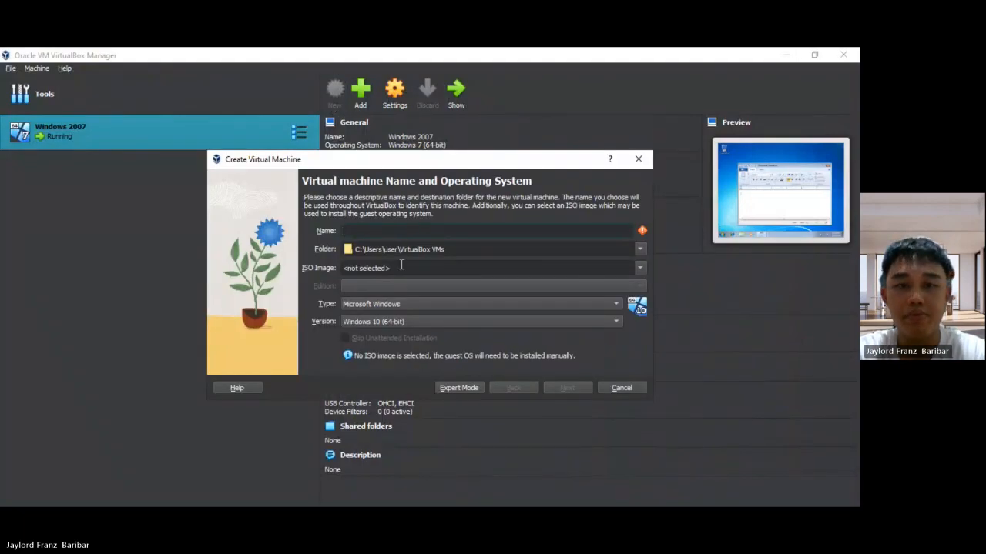
{"action": "left_click", "coordinate": [401, 268]}
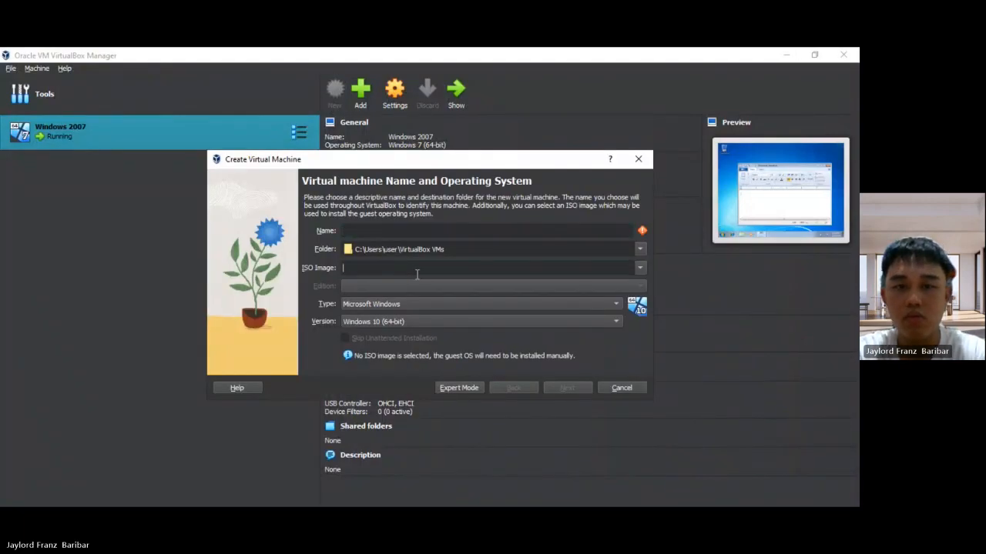
{"action": "left_click", "coordinate": [637, 265]}
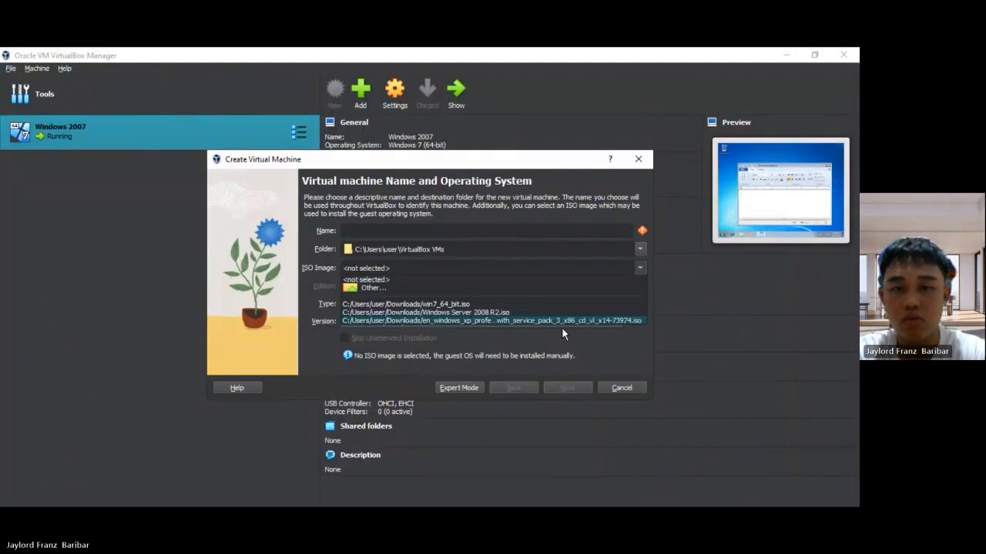
{"action": "left_click", "coordinate": [541, 231]}
{"action": "type", "text": "Windows "}
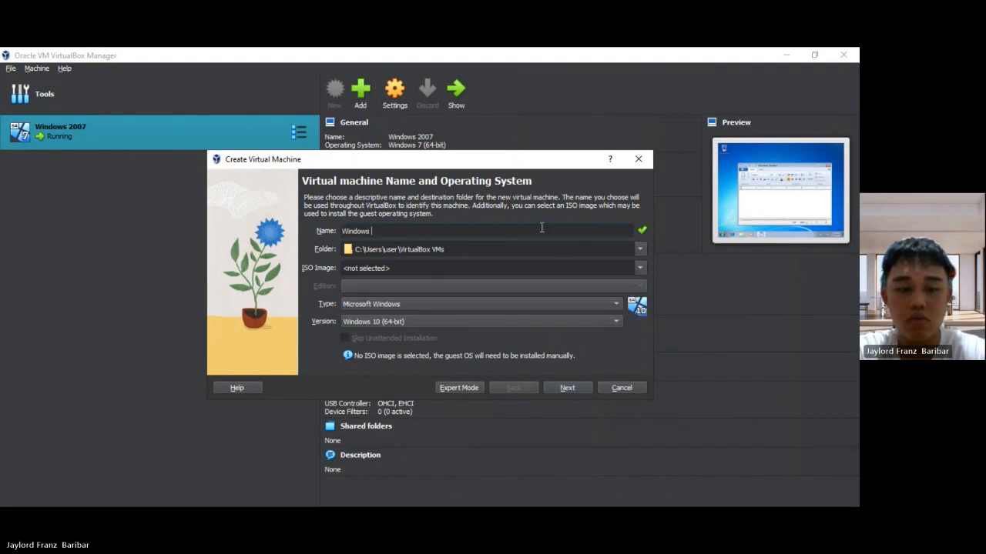
{"action": "type", "text": "Server 2008"}
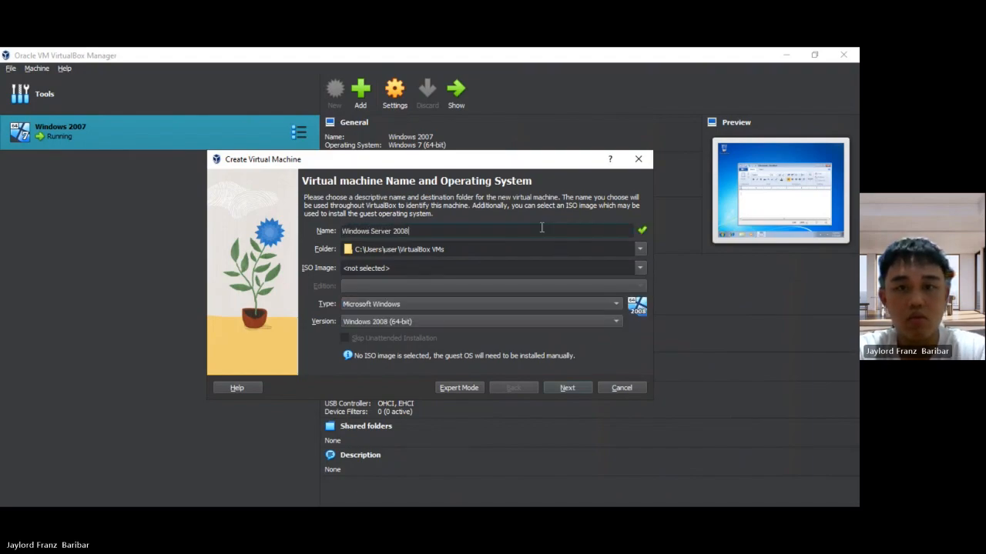
- Choose Windows Server 2008 R2.iso as the installation image and try to continue to the guest setup
{"action": "left_click", "coordinate": [641, 269]}
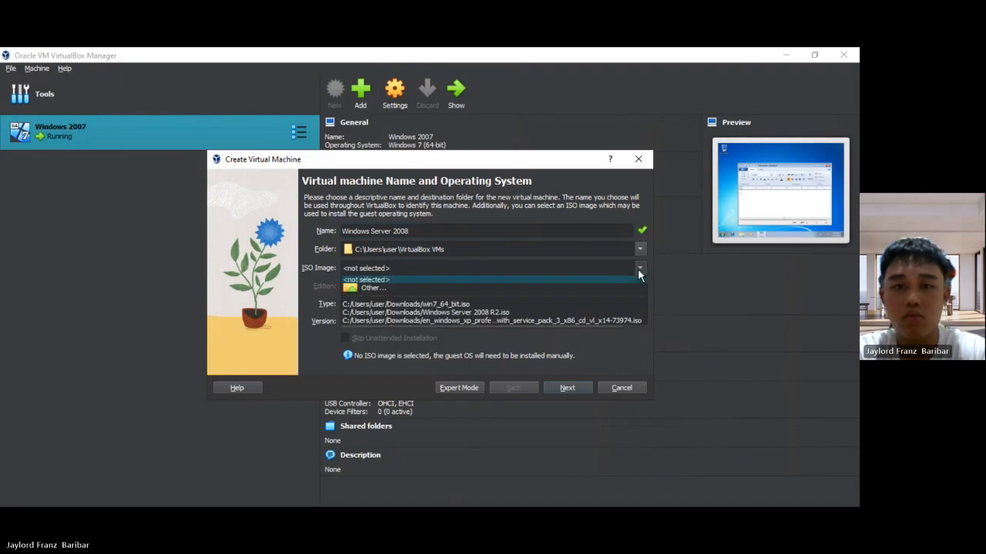
{"action": "left_click", "coordinate": [581, 313]}
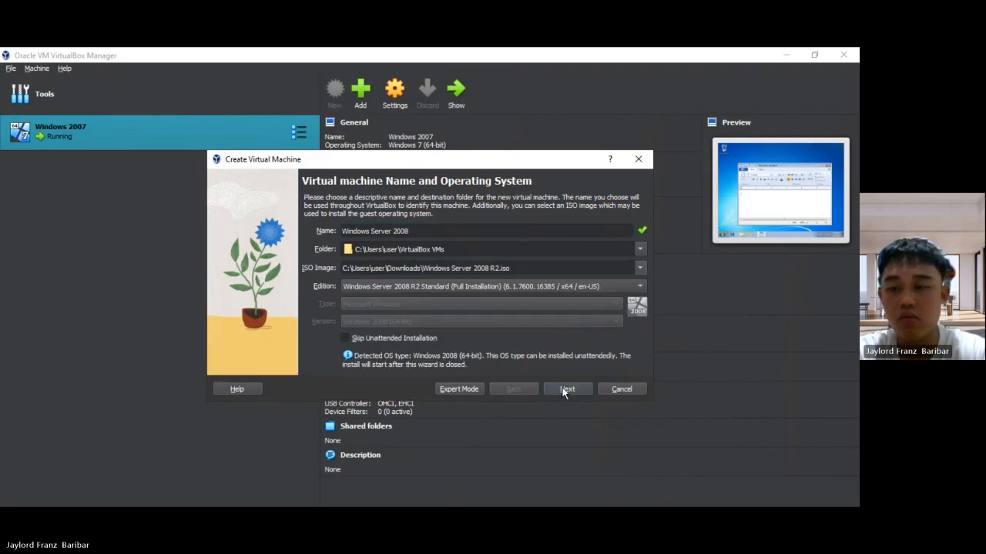
{"action": "left_click", "coordinate": [567, 389]}
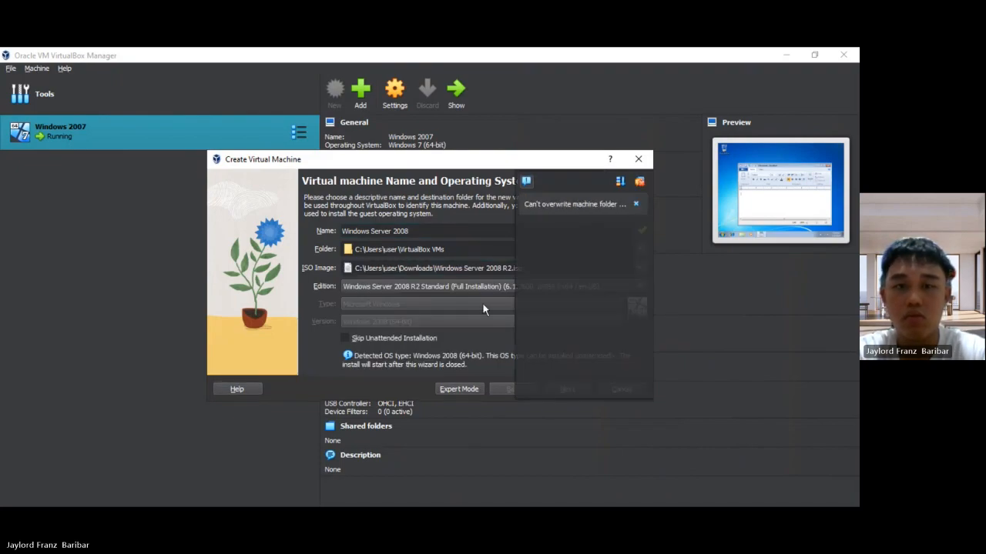
{"action": "left_click", "coordinate": [636, 205]}
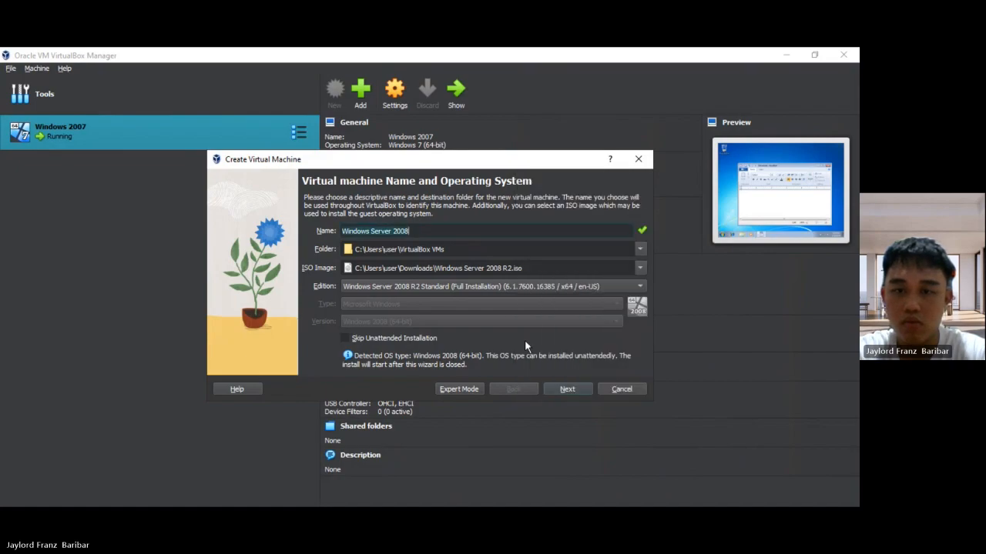
{"action": "left_click", "coordinate": [566, 388]}
{"action": "mouse_move", "coordinate": [578, 199]}
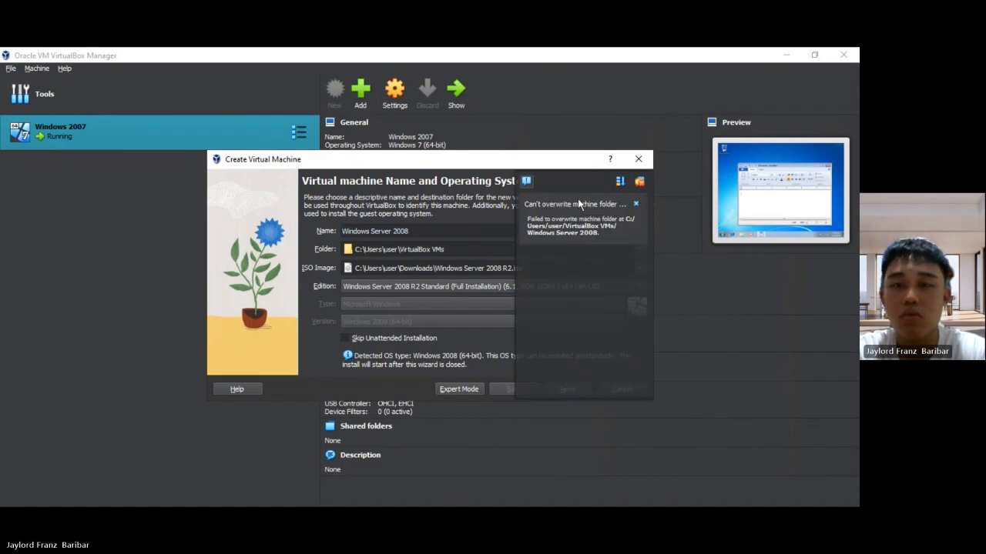
- Rename the new machine Windows_Server 2008, dismiss the folder notification and continue to the unattended install setup
{"action": "left_click", "coordinate": [432, 227]}
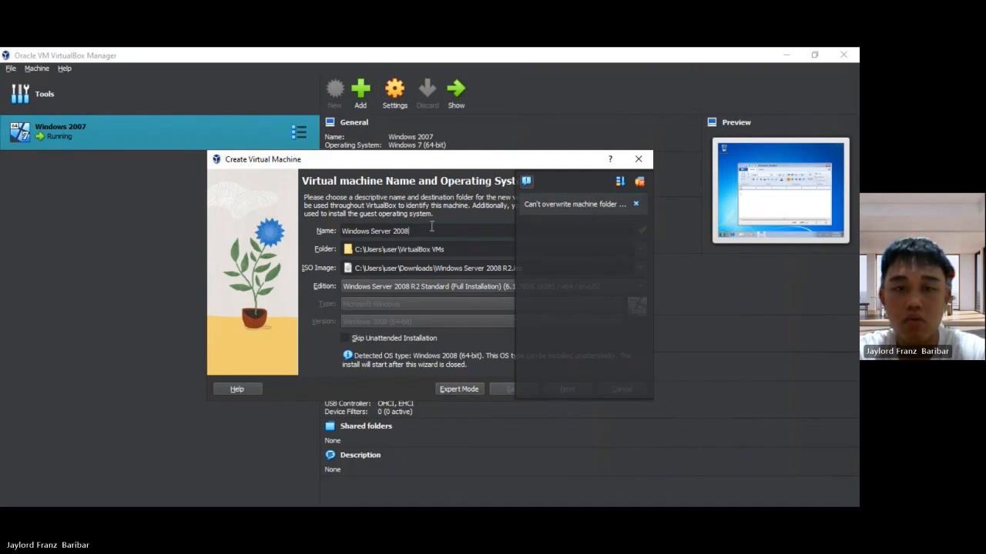
{"action": "left_click", "coordinate": [373, 231]}
{"action": "key", "text": "BackSpace"}
{"action": "type", "text": "_"}
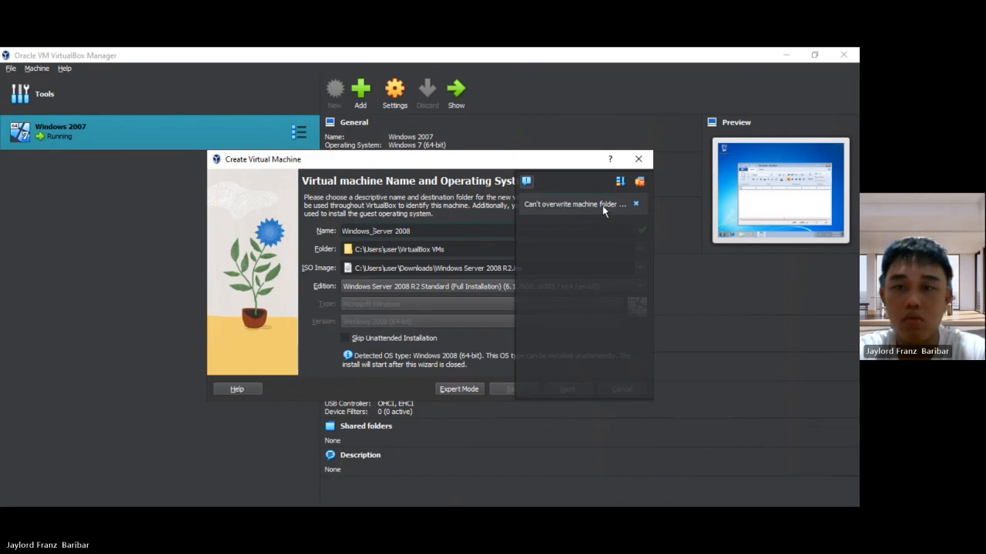
{"action": "left_click", "coordinate": [637, 204]}
{"action": "left_click", "coordinate": [549, 390]}
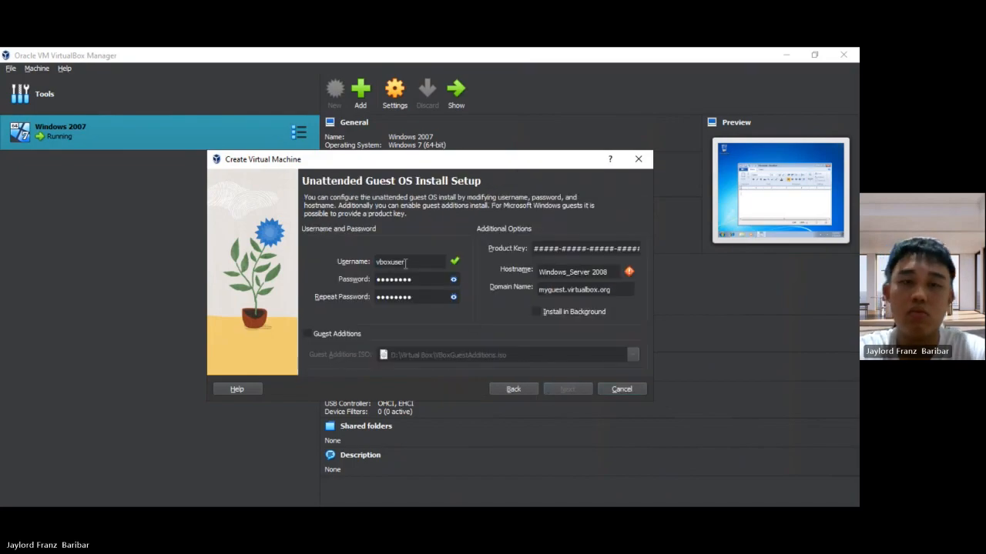
- Fill in the guest account's username, password and repeated password for the Windows Server install
{"action": "type", "text": "franz"}
{"action": "double_click", "coordinate": [389, 284]}
{"action": "type", "text": "●●●●●"}
{"action": "double_click", "coordinate": [390, 297]}
{"action": "type", "text": "●●●●●"}
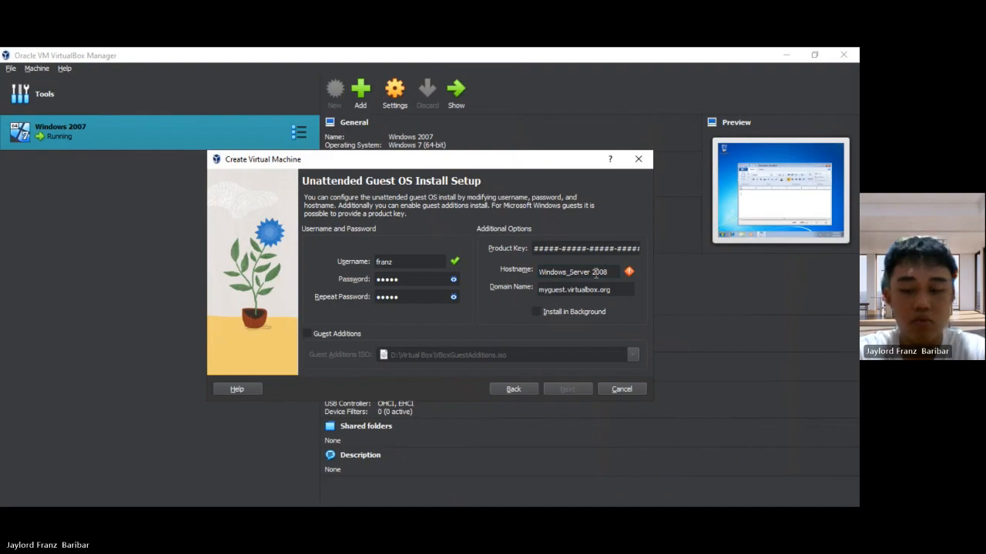
- Change the server's hostname to WindowsServer2008 by removing the underscore and space, and continue to the hardware settings
{"action": "key", "text": "BackSpace"}
{"action": "left_click", "coordinate": [570, 272]}
{"action": "key", "text": "Delete"}
{"action": "left_click", "coordinate": [562, 389]}
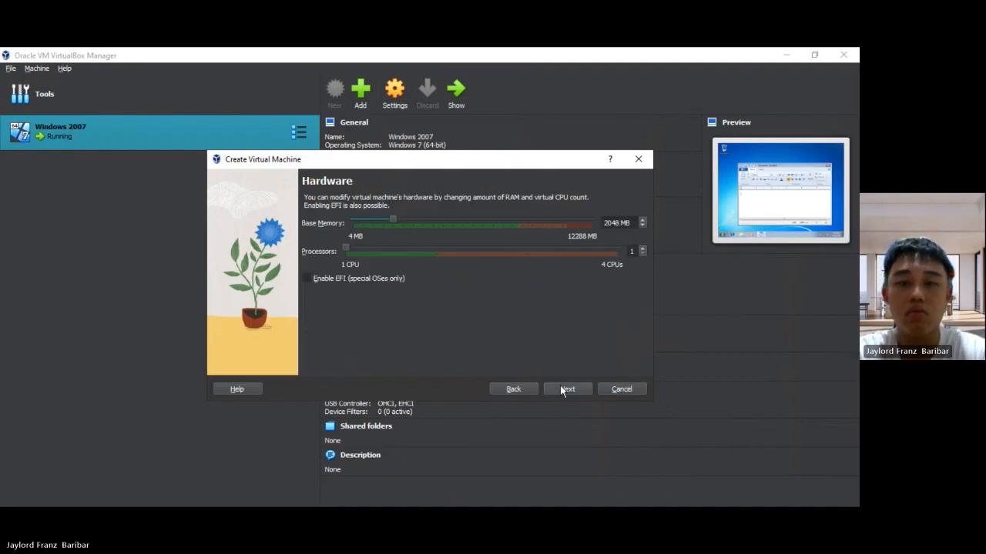
- Accept 2048 MB memory, one processor and the default virtual disk, and finish creating the server machine
{"action": "left_click", "coordinate": [566, 389]}
{"action": "left_click", "coordinate": [566, 389]}
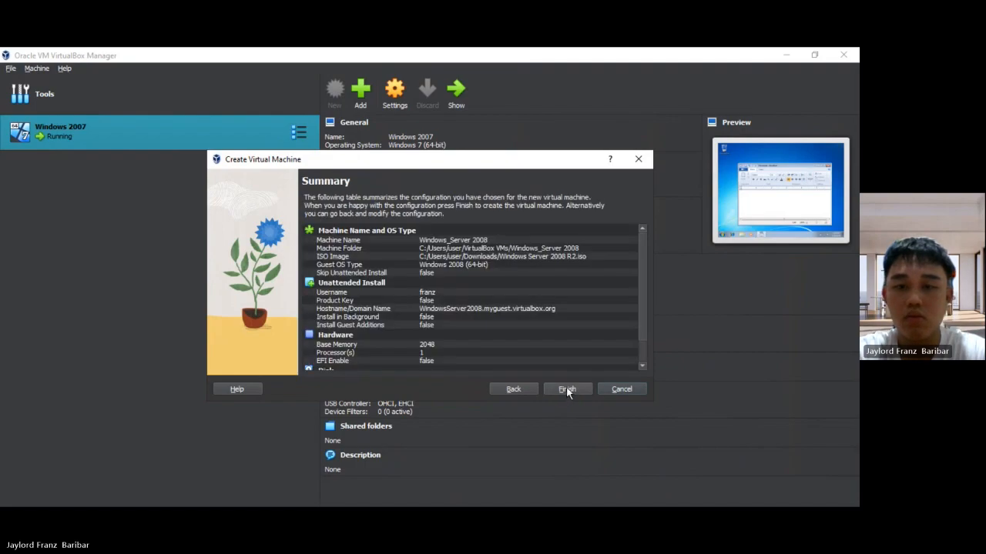
{"action": "left_click", "coordinate": [566, 389]}
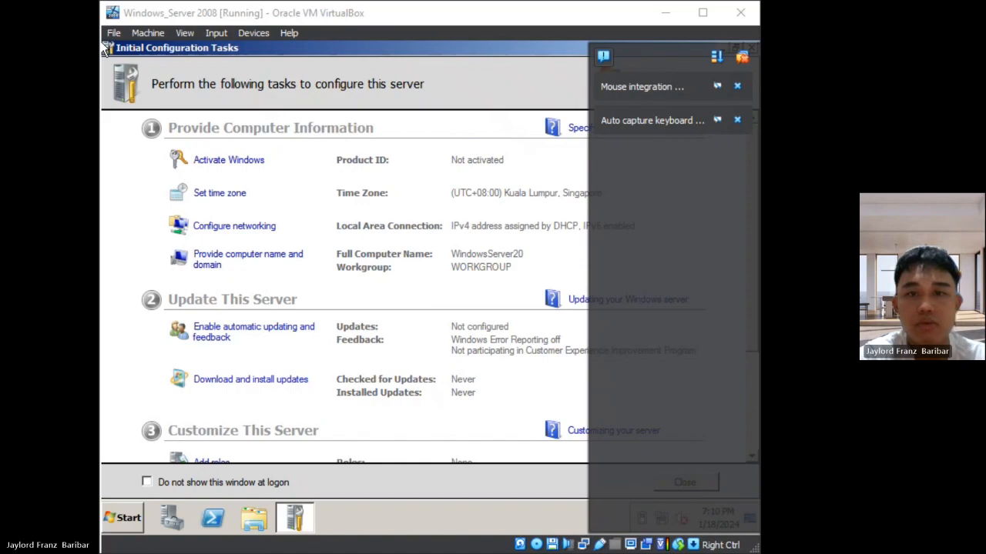
- Dismiss the notification and Initial Configuration Tasks window, and write WINDOWS SERVER 2008 in a new Notepad document
{"action": "left_click", "coordinate": [736, 120]}
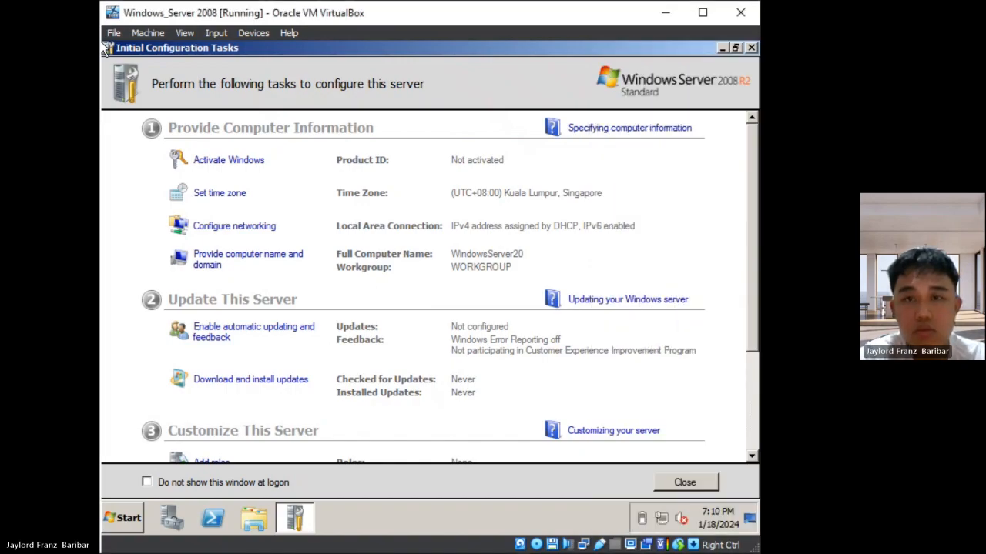
{"action": "left_click", "coordinate": [675, 482]}
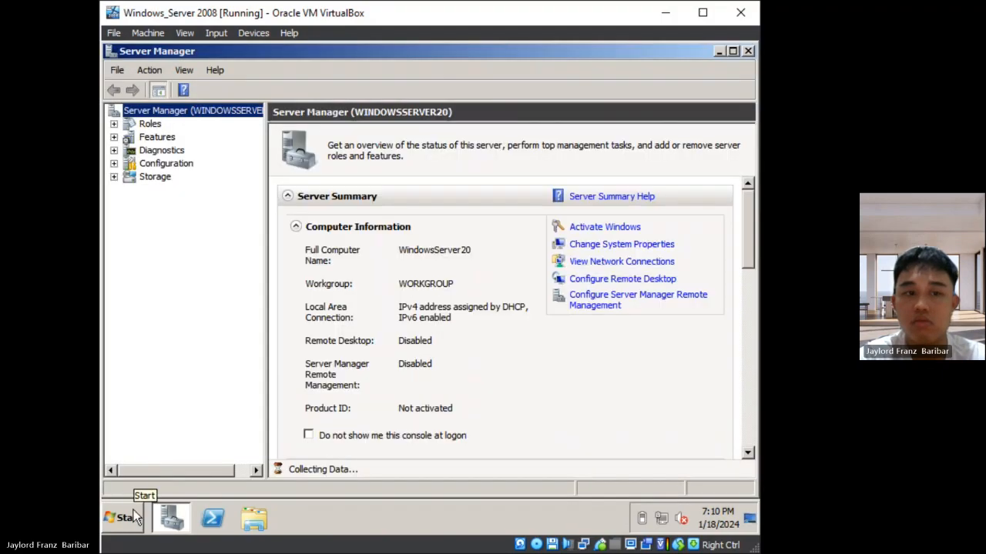
{"action": "left_click", "coordinate": [136, 517]}
{"action": "left_click", "coordinate": [219, 187]}
{"action": "type", "text": "WINDOWS SERVER 2008"}
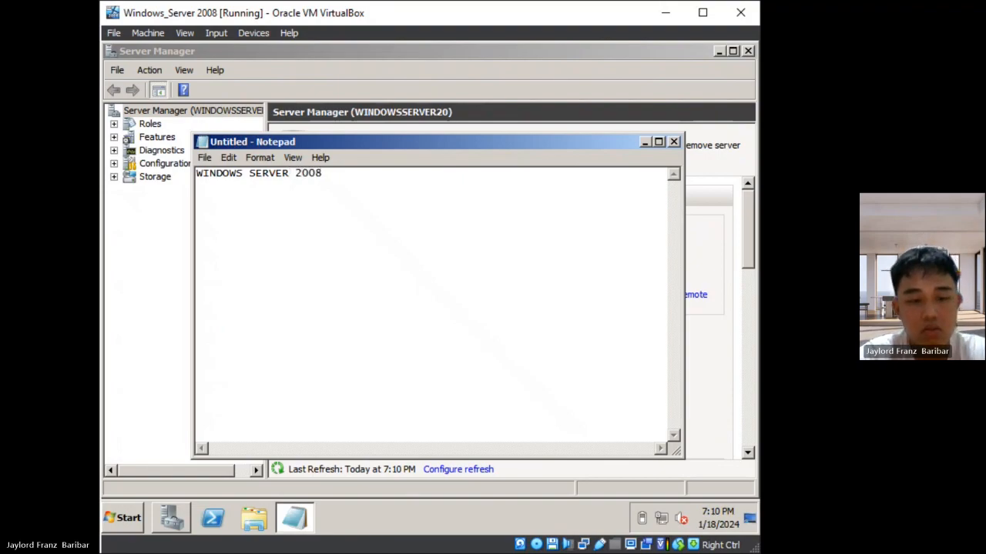
- Delete all the text from the open Notepad document on the Windows Server 2008 machine
{"action": "key", "text": "ctrl+a"}
{"action": "key", "text": "BackSpace"}
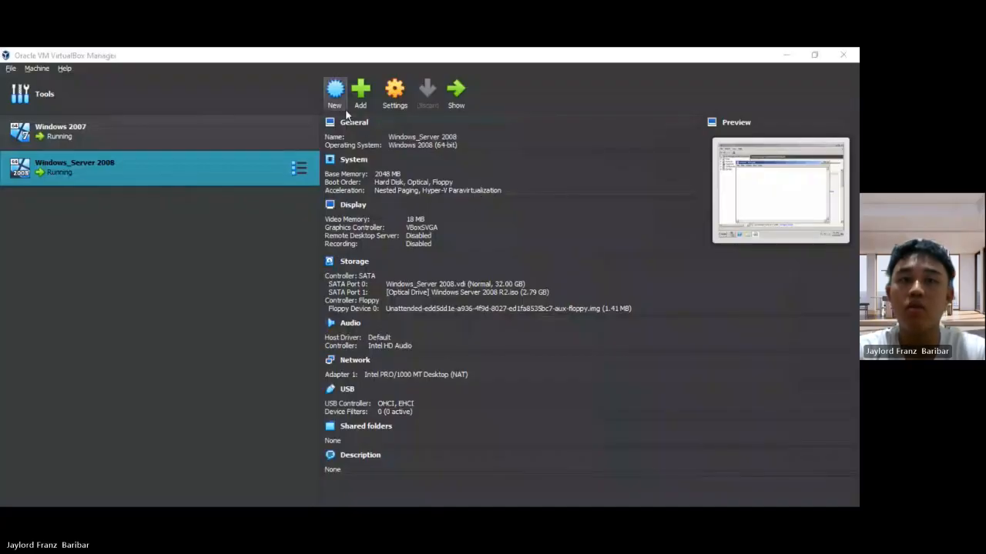
- Start a new virtual machine named Windows XP and choose the ISO image en_windows_xp_professional_with_service_pack_3_x86_cd_vl_x14-73974.iso
{"action": "left_click", "coordinate": [339, 93]}
{"action": "type", "text": "Windows XP"}
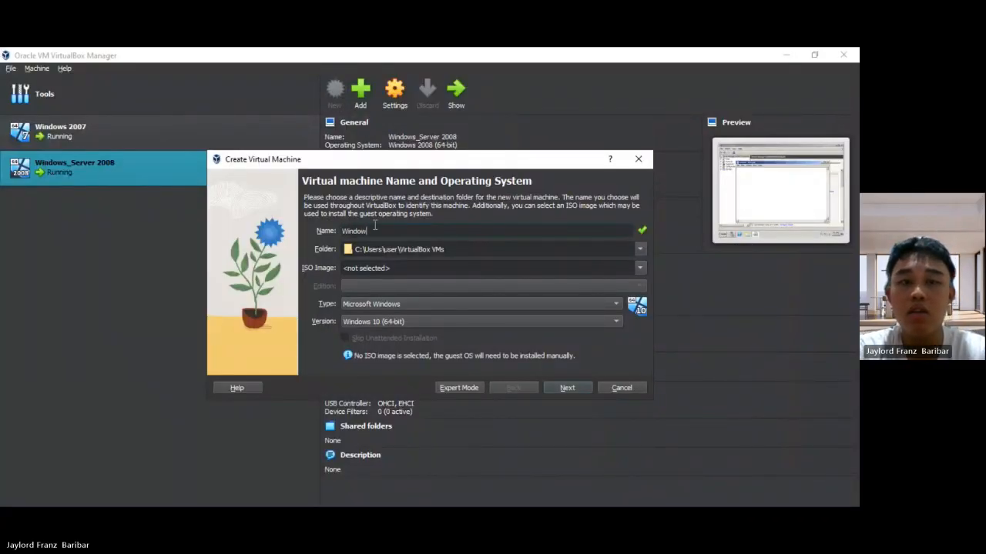
{"action": "left_click", "coordinate": [640, 268]}
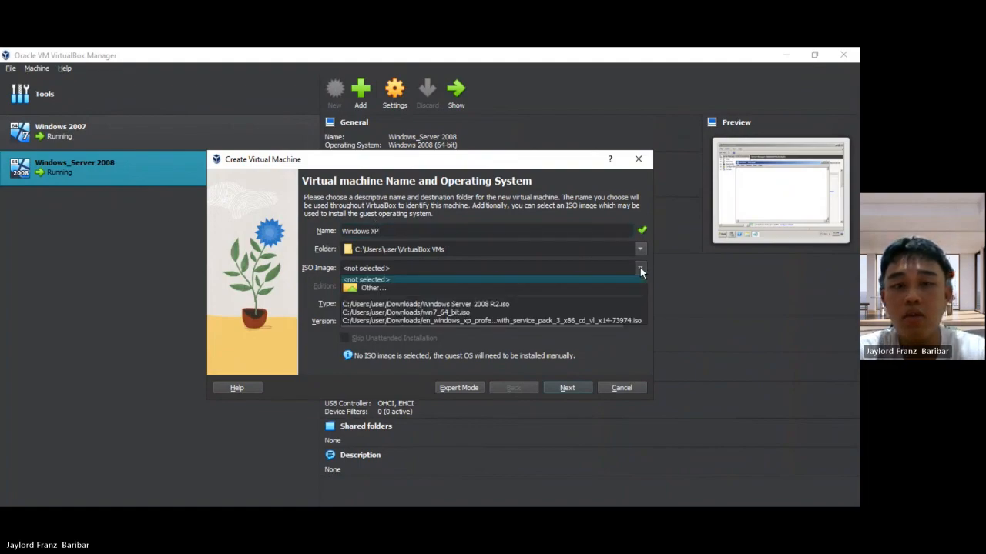
{"action": "left_click", "coordinate": [579, 323]}
{"action": "left_click", "coordinate": [609, 231]}
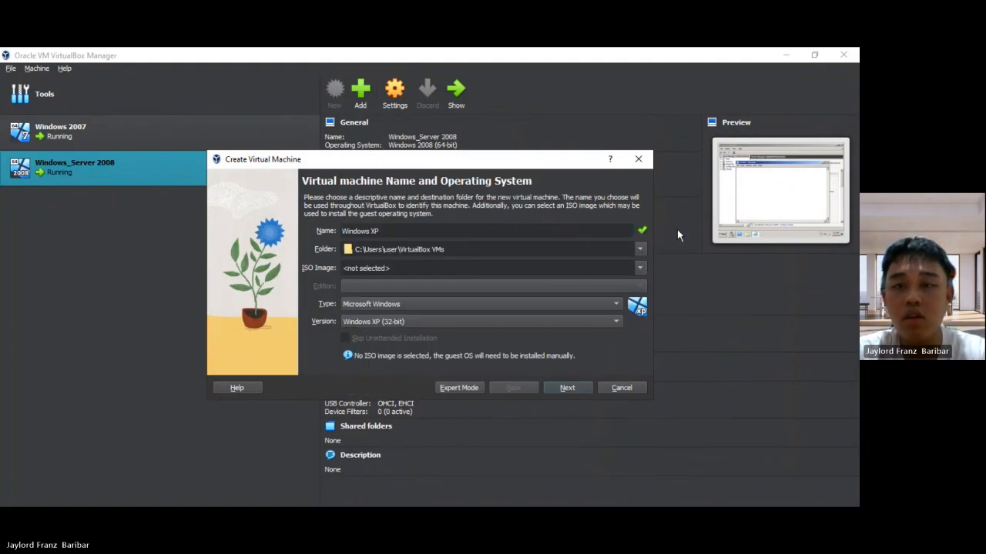
{"action": "left_click", "coordinate": [636, 267]}
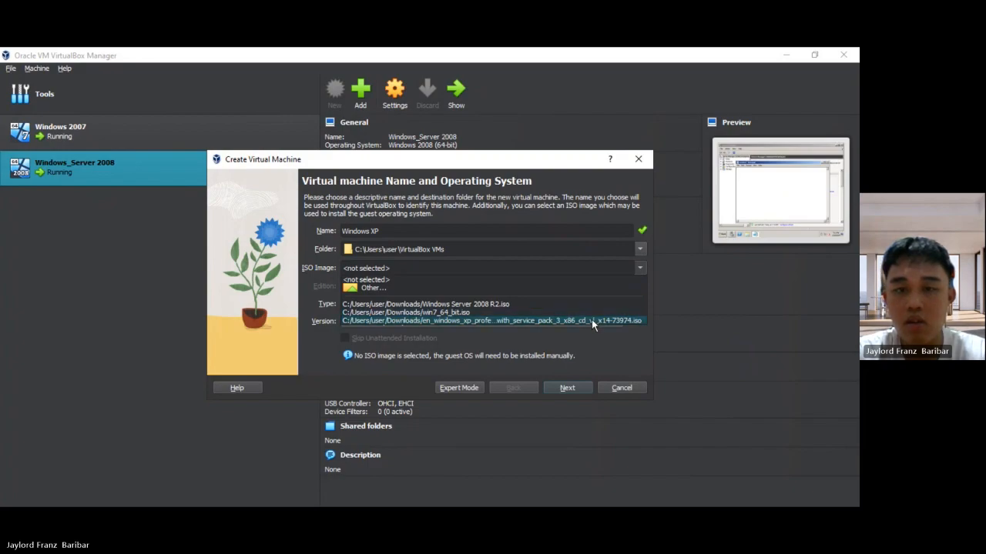
{"action": "left_click", "coordinate": [591, 320]}
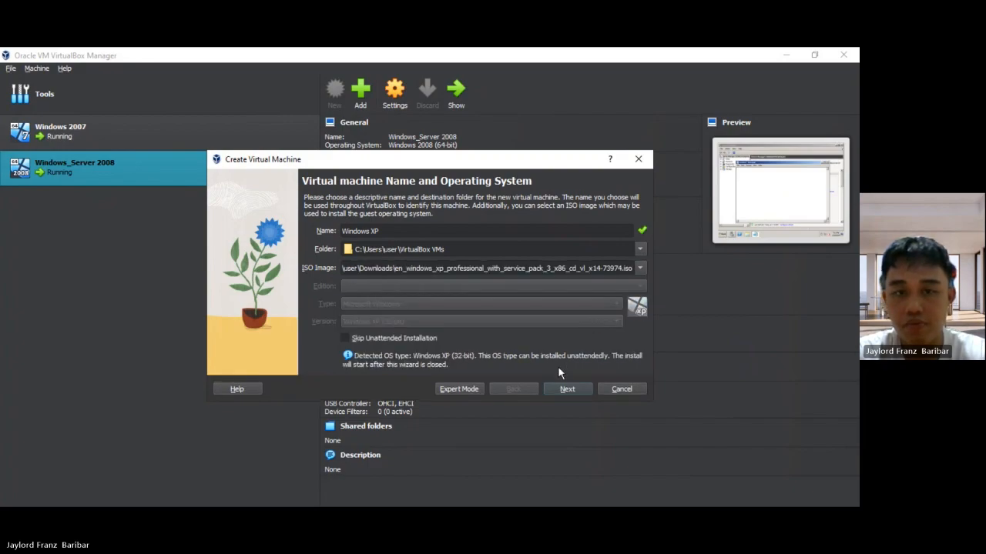
- Rename the new machine as Windows_XP, dismiss the folder error and continue to the unattended install settings
{"action": "left_click", "coordinate": [562, 390]}
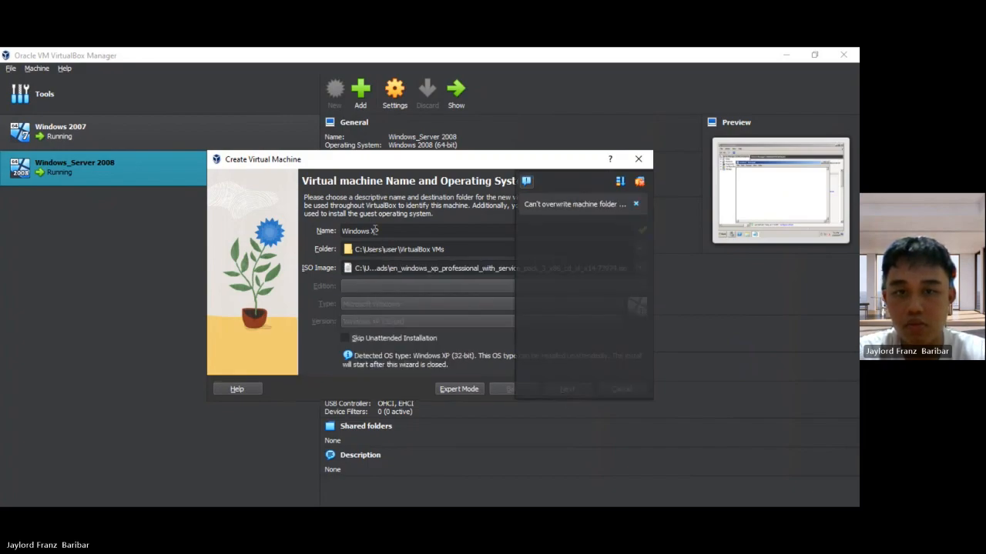
{"action": "key", "text": "BackSpace"}
{"action": "type", "text": "_"}
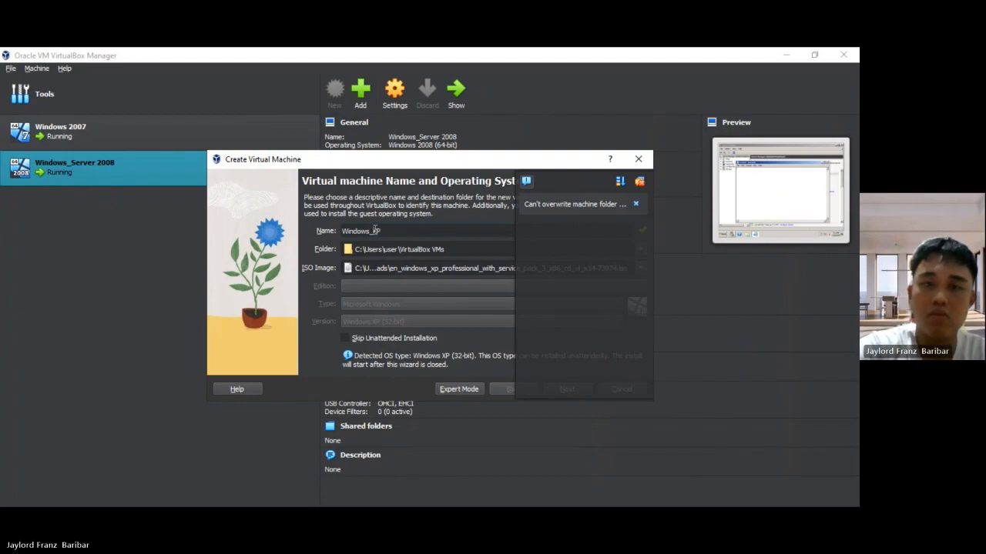
{"action": "left_click", "coordinate": [635, 204]}
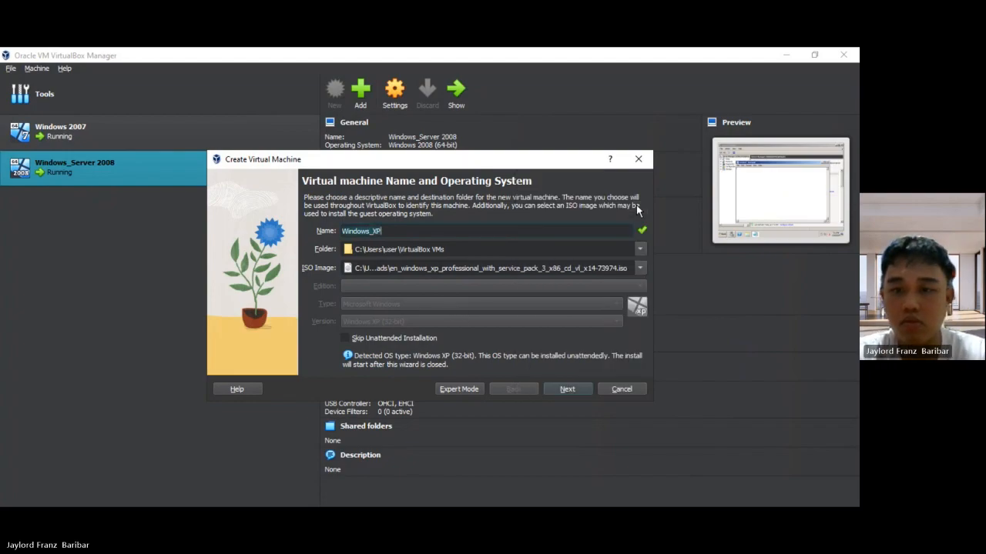
{"action": "left_click", "coordinate": [564, 389]}
- Fill in the guest account's username, password and repeated password, remove the underscore from the hostname, and continue
{"action": "key", "text": "Tab"}
{"action": "key", "text": "Tab"}
{"action": "left_click", "coordinate": [568, 272]}
{"action": "key", "text": "BackSpace"}
{"action": "left_click", "coordinate": [566, 389]}
- Accept the default hardware and virtual disk settings and finish creating the Windows_XP machine
{"action": "left_click", "coordinate": [575, 387]}
{"action": "left_click", "coordinate": [575, 387]}
{"action": "left_click", "coordinate": [575, 387]}
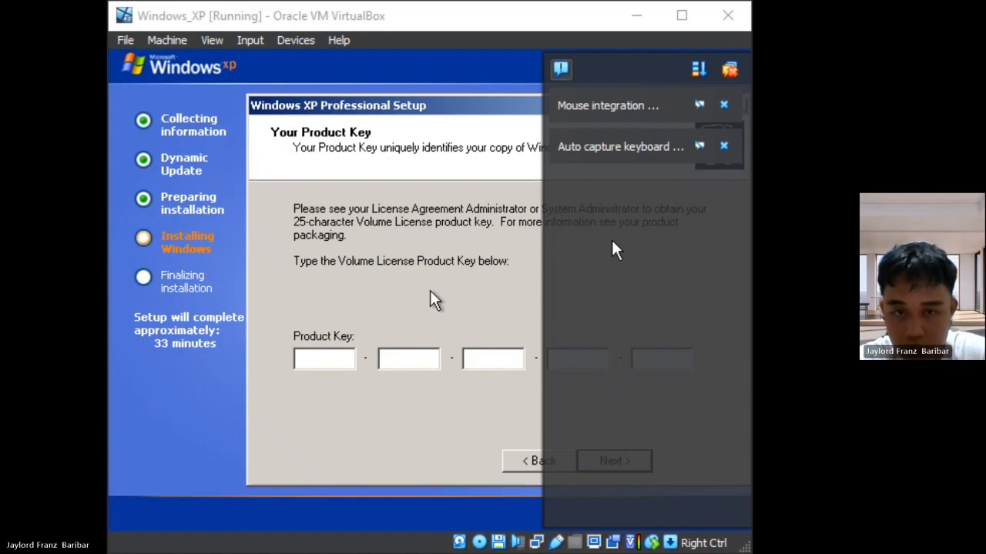
- Dismiss the keyboard and mouse notifications, enter the Volume License product key in Windows XP Professional Setup, and continue the installation
{"action": "left_click", "coordinate": [724, 147]}
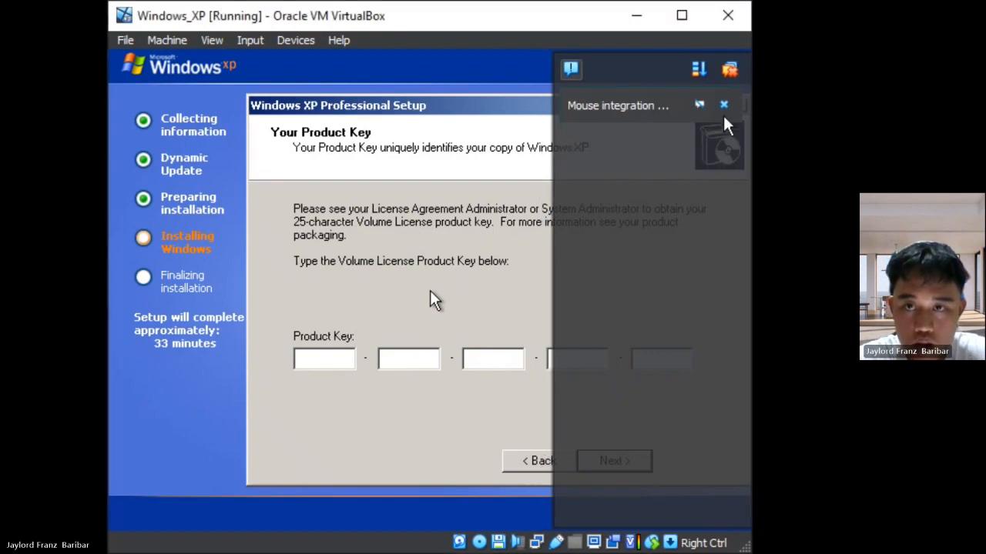
{"action": "left_click", "coordinate": [724, 105]}
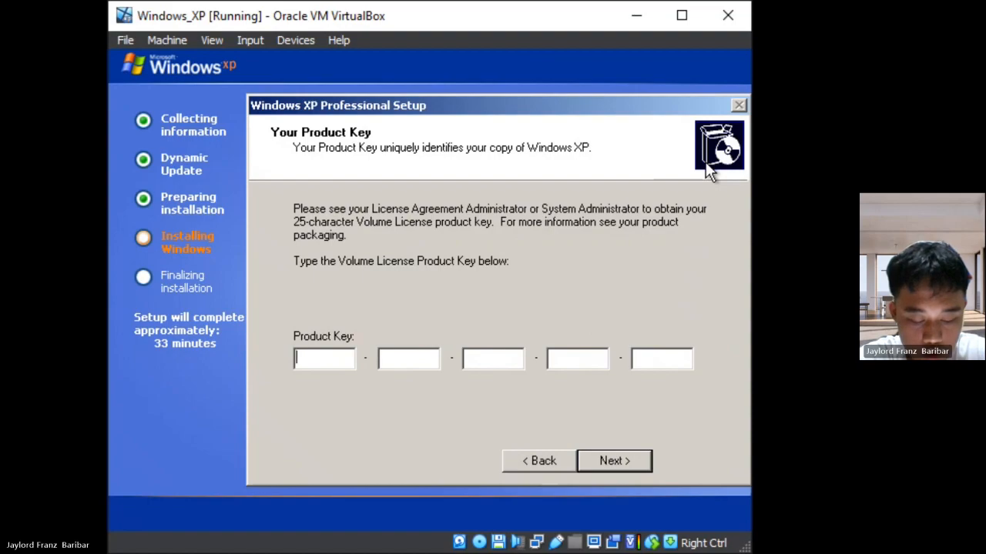
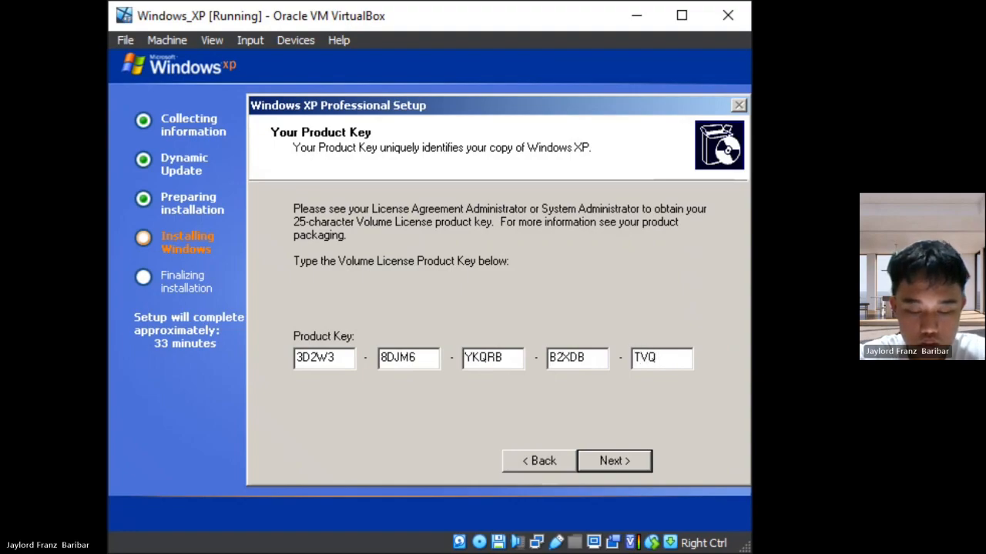
{"action": "left_click", "coordinate": [613, 462]}
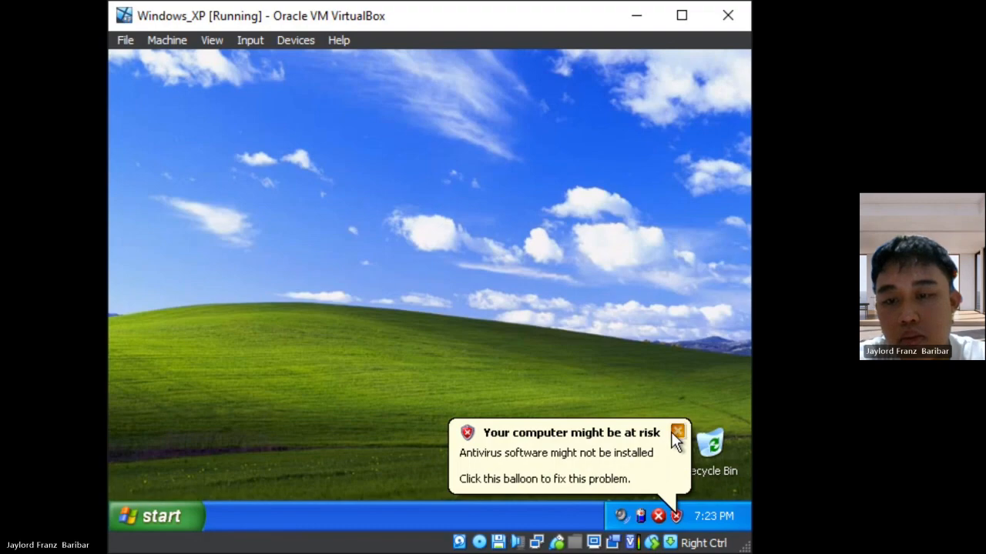
- Dismiss the antivirus warning balloon and look through the programs installed on the Windows XP guest
{"action": "left_click", "coordinate": [676, 432]}
{"action": "left_click", "coordinate": [161, 516]}
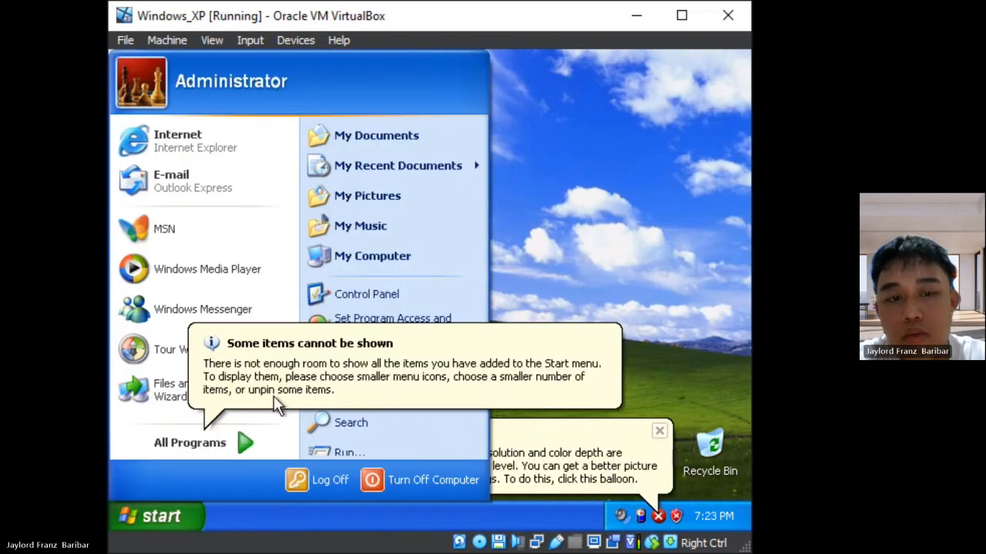
{"action": "left_click", "coordinate": [220, 455]}
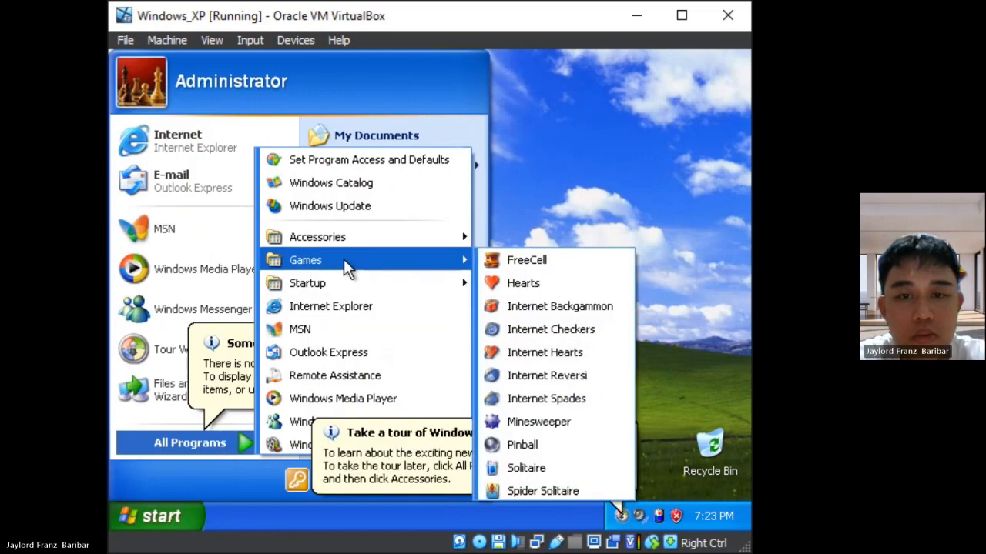
{"action": "mouse_move", "coordinate": [455, 285]}
{"action": "left_click", "coordinate": [575, 274]}
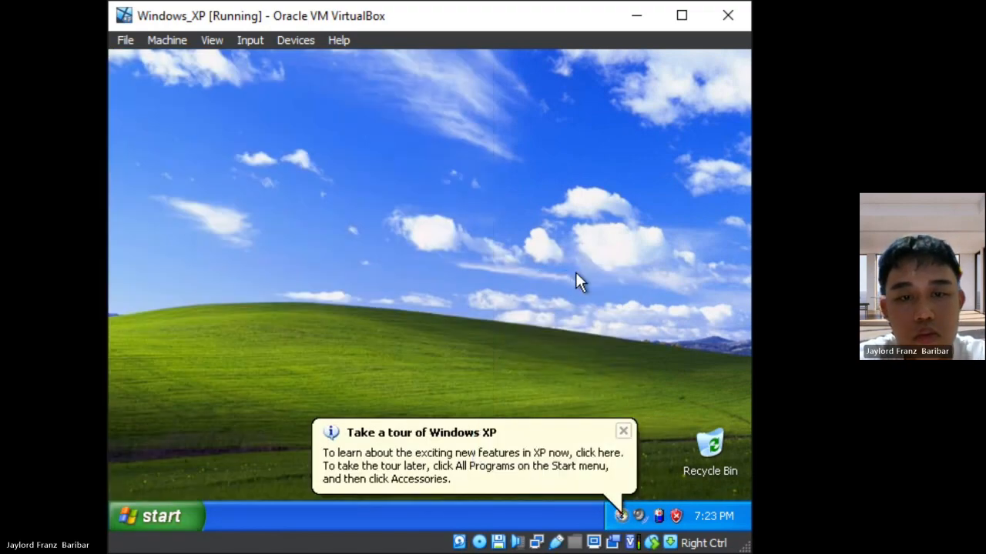
{"action": "left_click", "coordinate": [169, 518]}
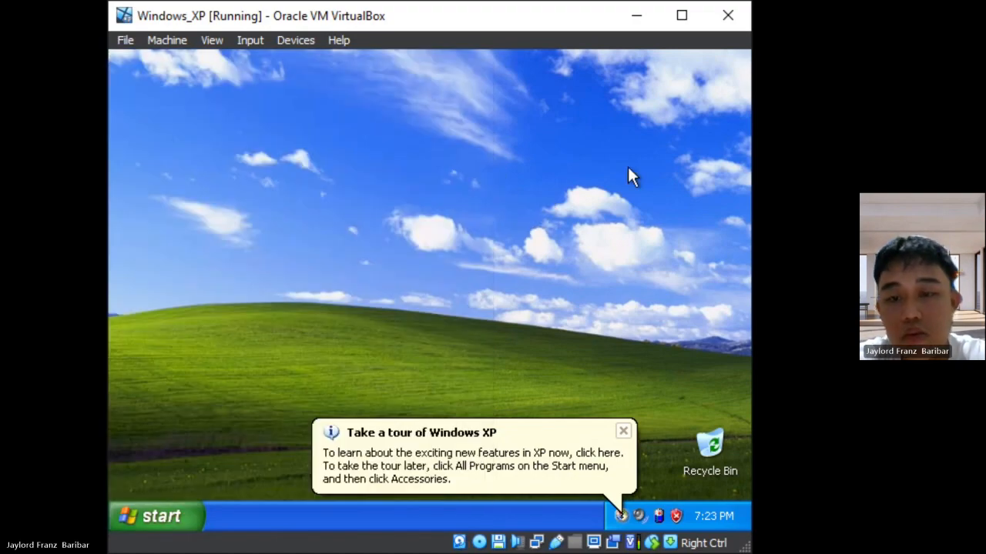
{"action": "left_click", "coordinate": [629, 176]}
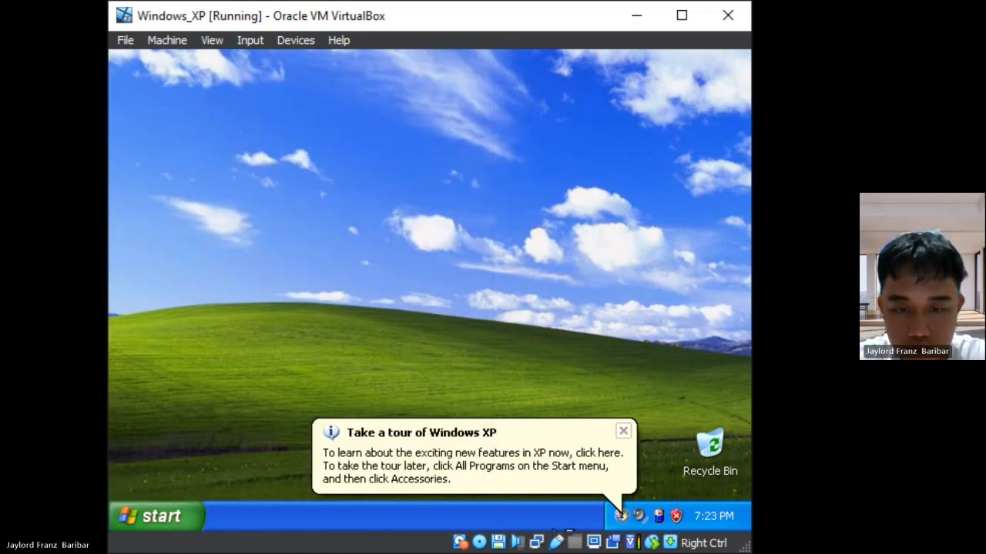